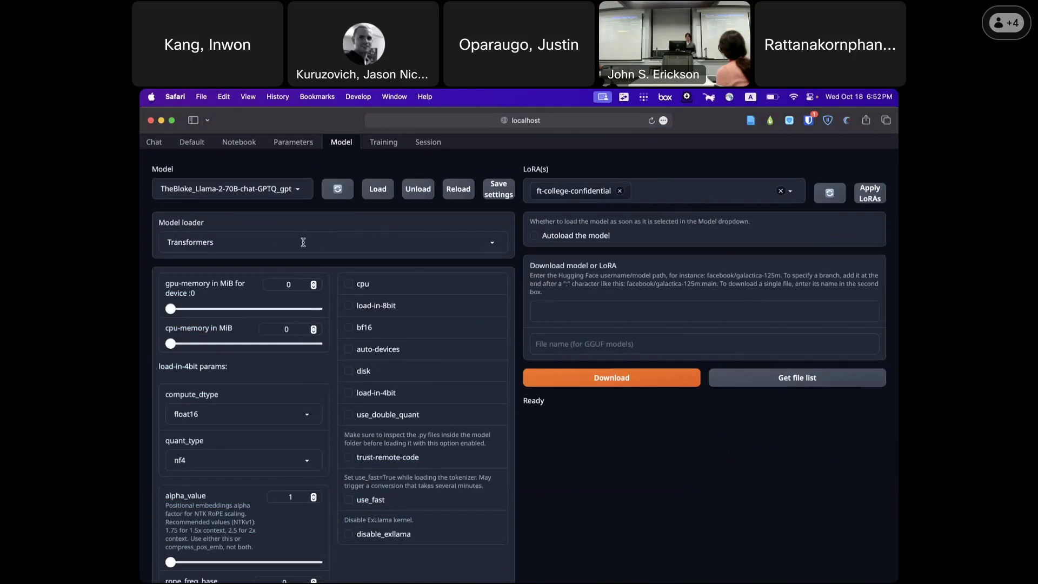
Examine the available model loaders and the LoRA choices for the Llama-2-70B chat model.
click(303, 242)
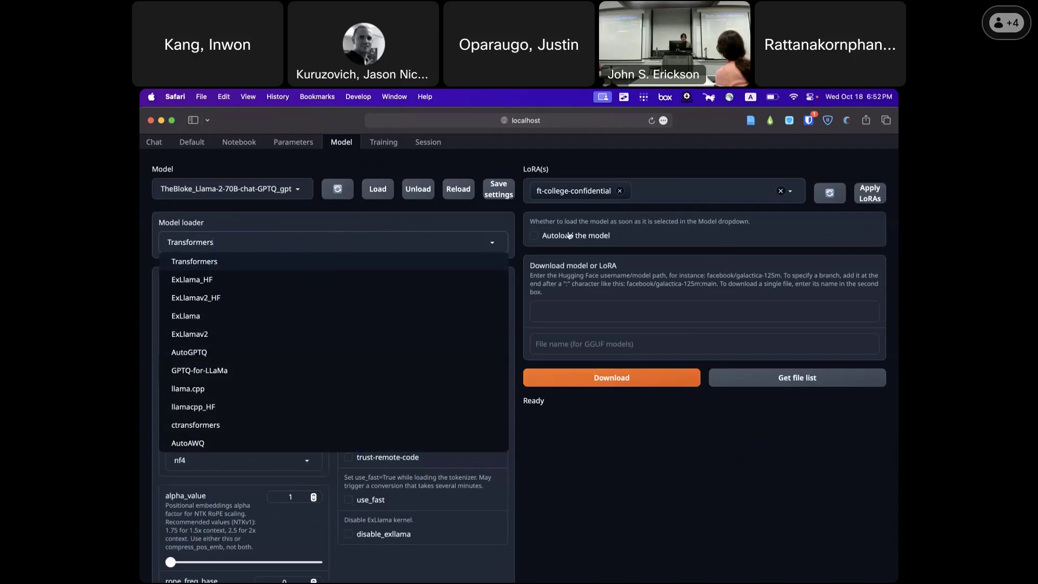
click(669, 191)
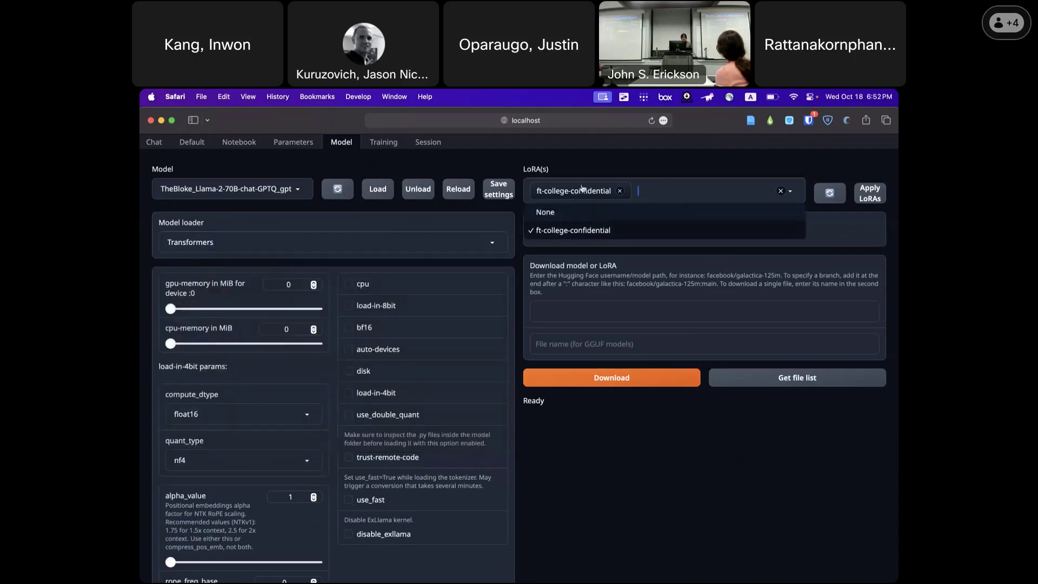
click(830, 198)
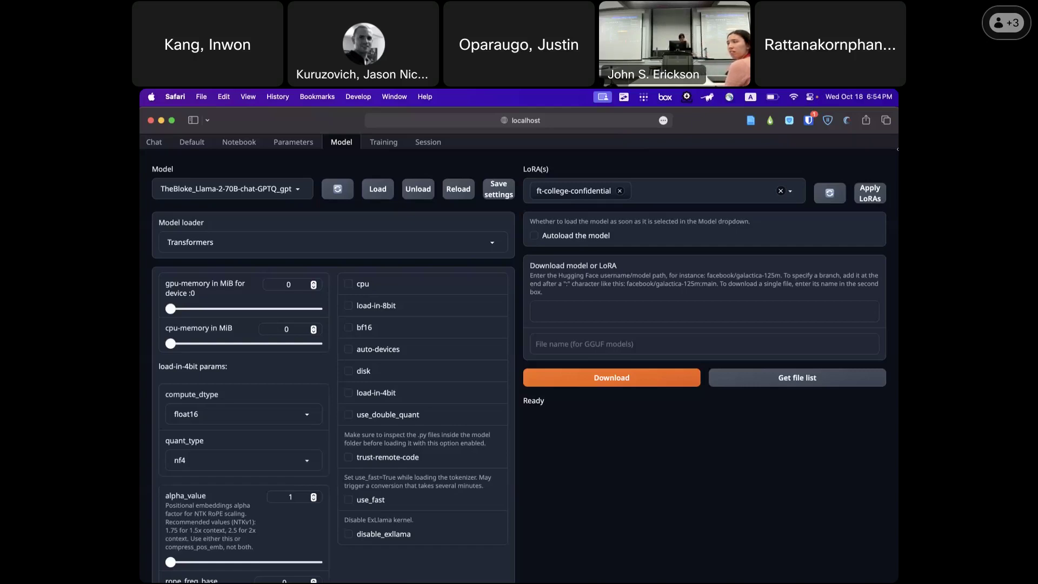
Switch to the terminal session on idea-node-07 and check the GPU memory usage with nvidia-smi in a cleared, enlarged pane.
key(super+Tab)
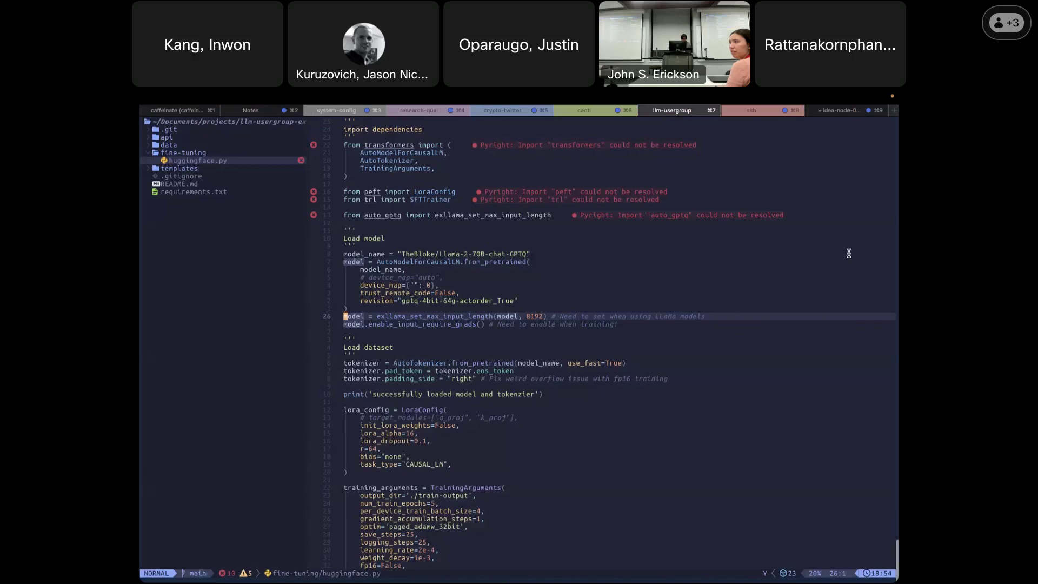
key(super+9)
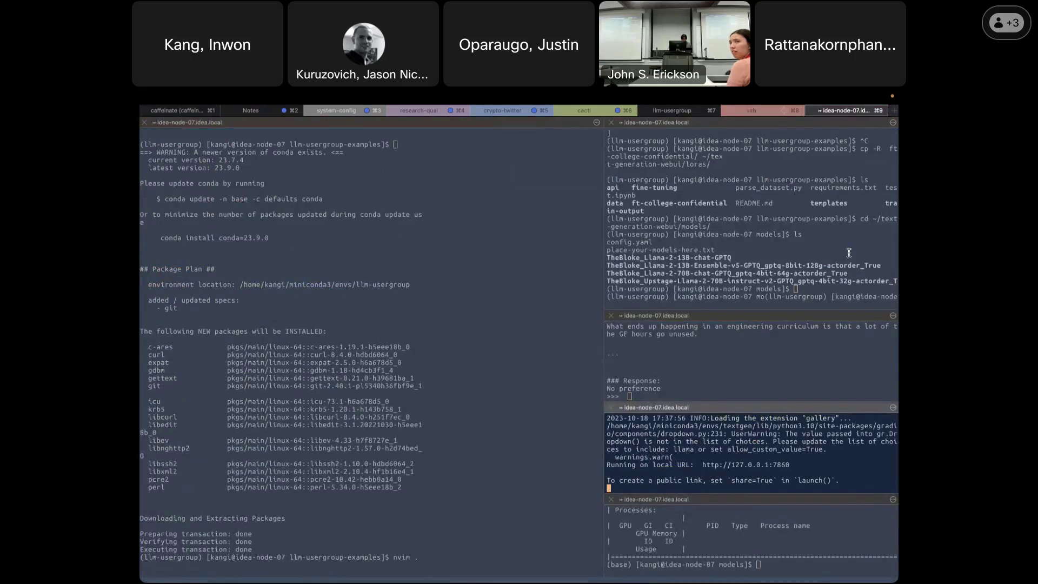
click(848, 252)
key(super+shift+Return)
text(nvidia^C)
key(ctrl+l)
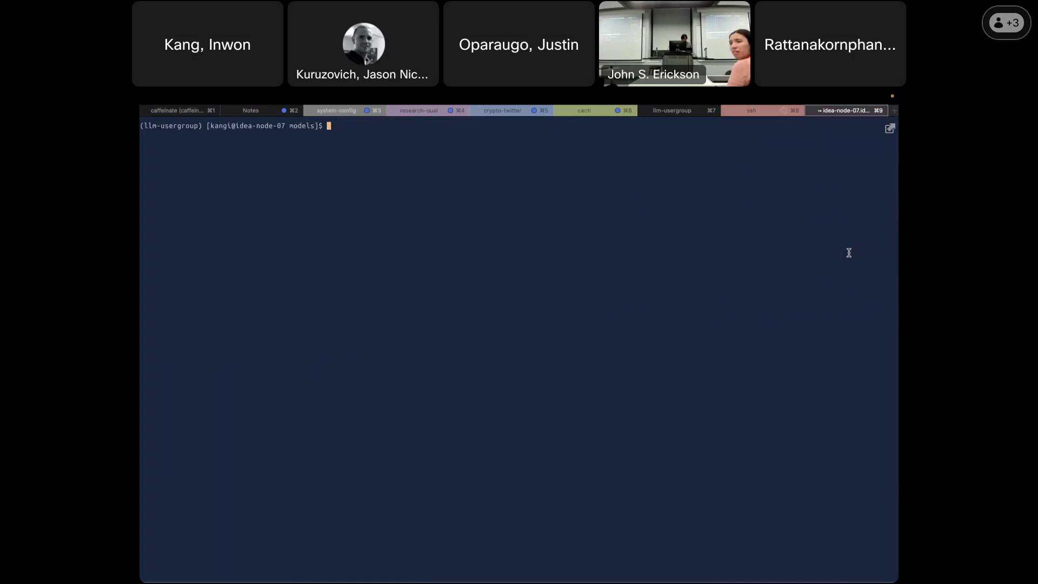
text(a-smi)
key(Return)
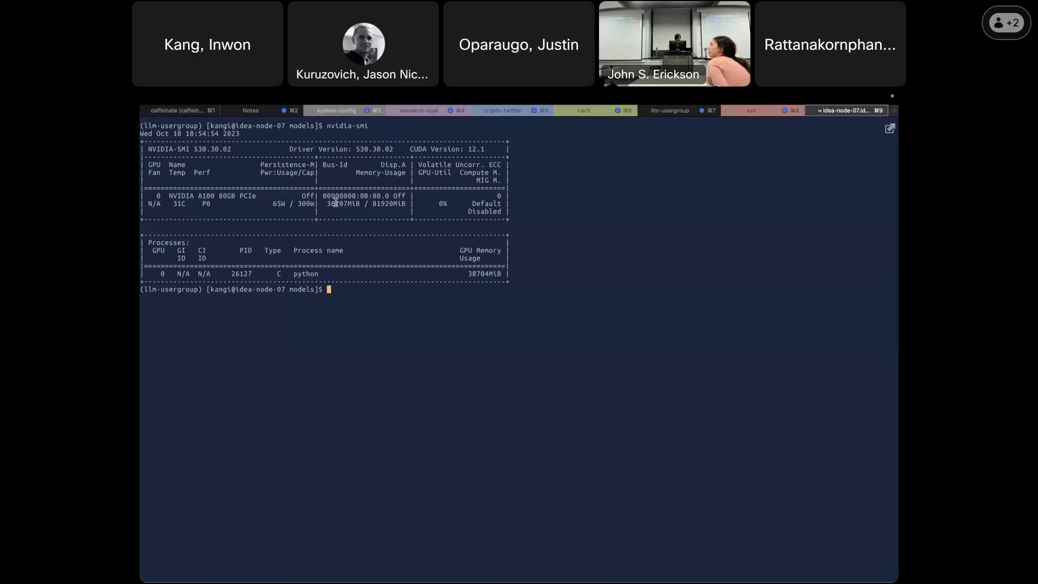
Switch back to Safari, look at the session settings, and examine the basic LoRA training parameters.
key(super+Tab)
click(427, 141)
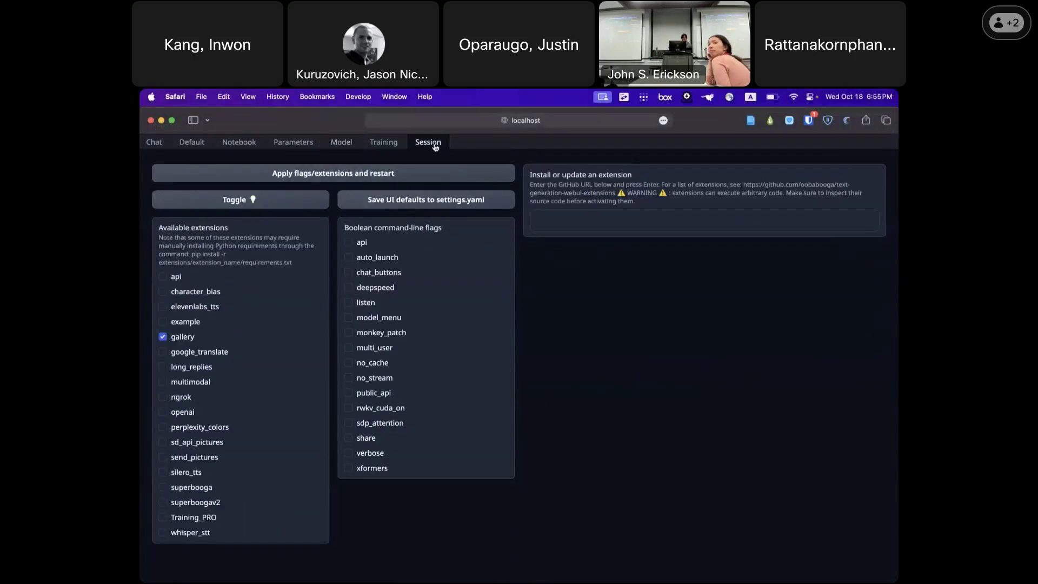
click(381, 142)
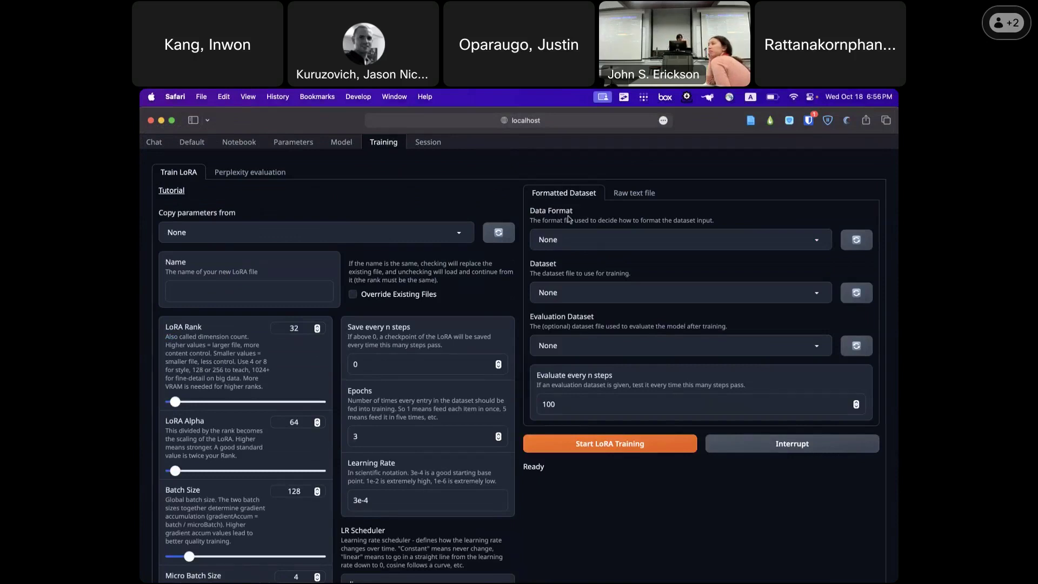
scroll(392, 260, down, 3)
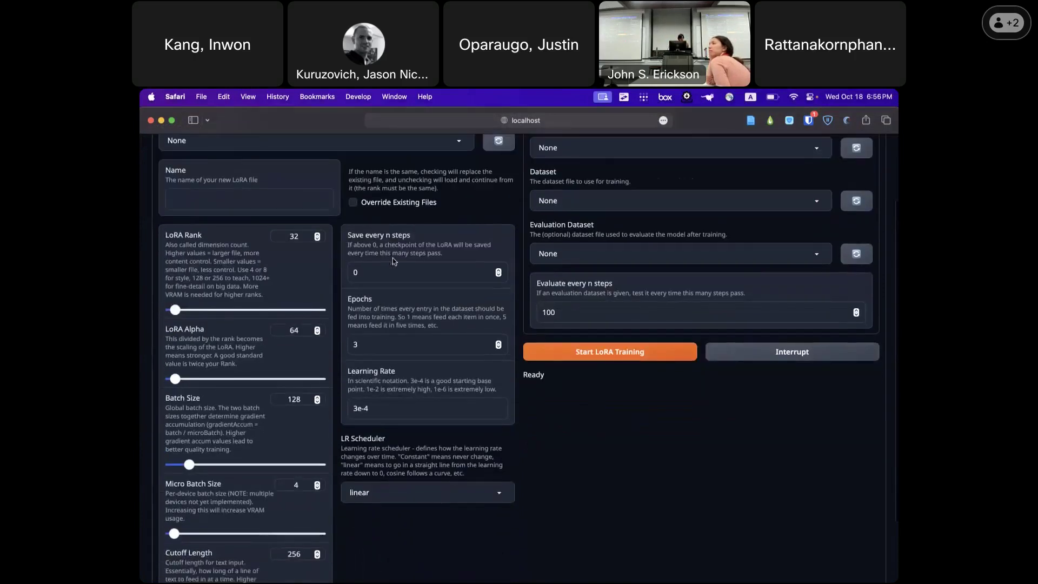
scroll(392, 257, down, 3)
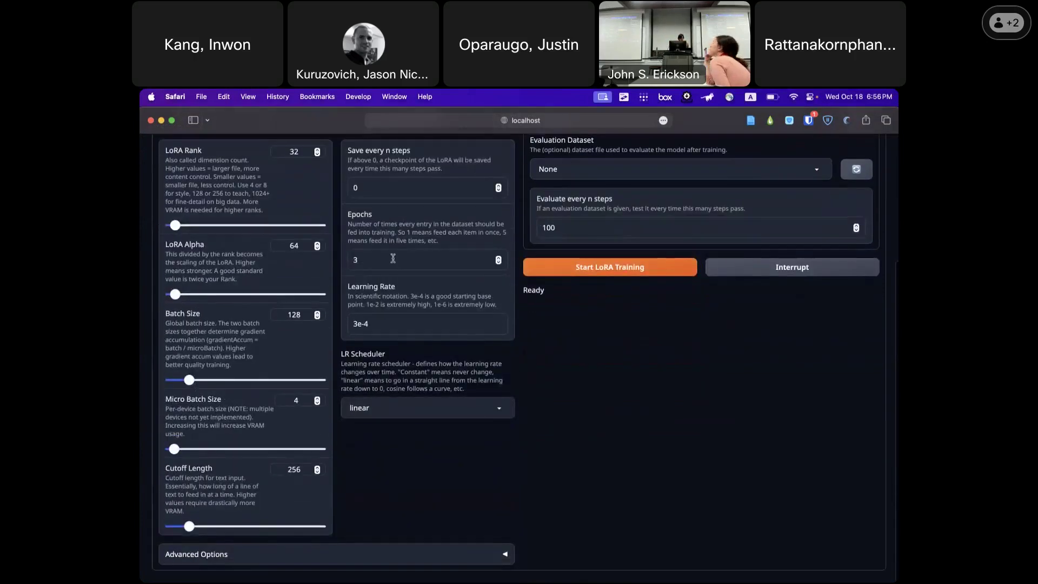
Expand the advanced LoRA training options and review the available optimizers.
click(270, 551)
scroll(326, 511, down, 10)
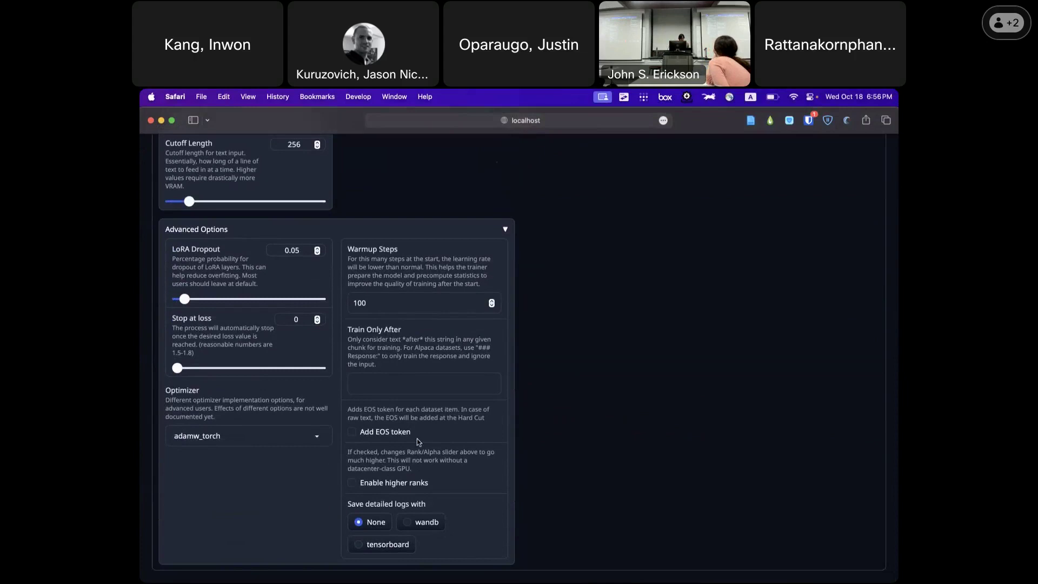
click(281, 435)
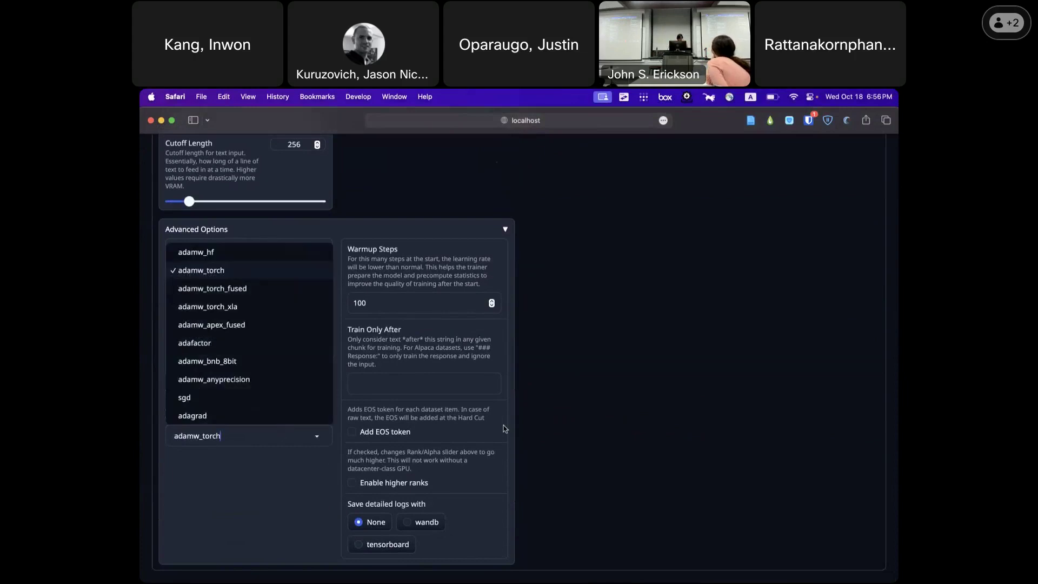
click(595, 422)
scroll(596, 423, up, 15)
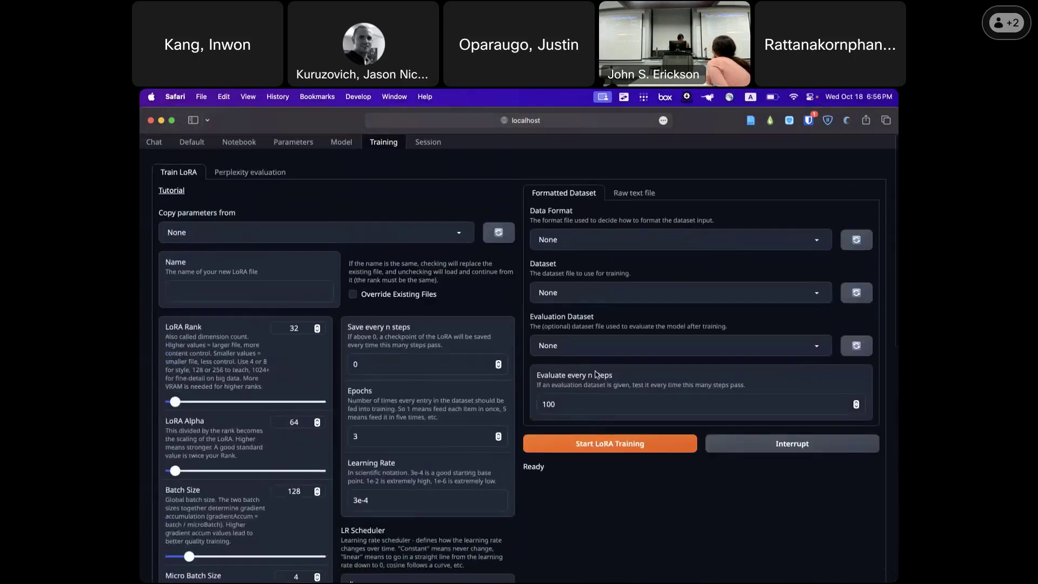
Examine the dataset input options and the LoRA rank, alpha, batch size, checkpoint, epochs and learning rate settings.
click(611, 199)
click(563, 193)
scroll(418, 333, down, 3)
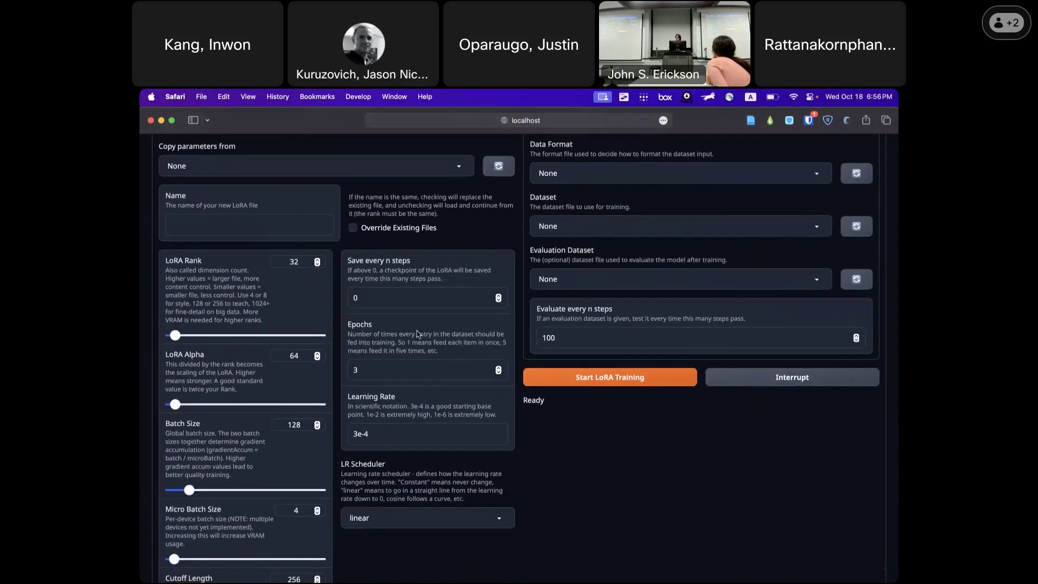
scroll(418, 334, down, 2)
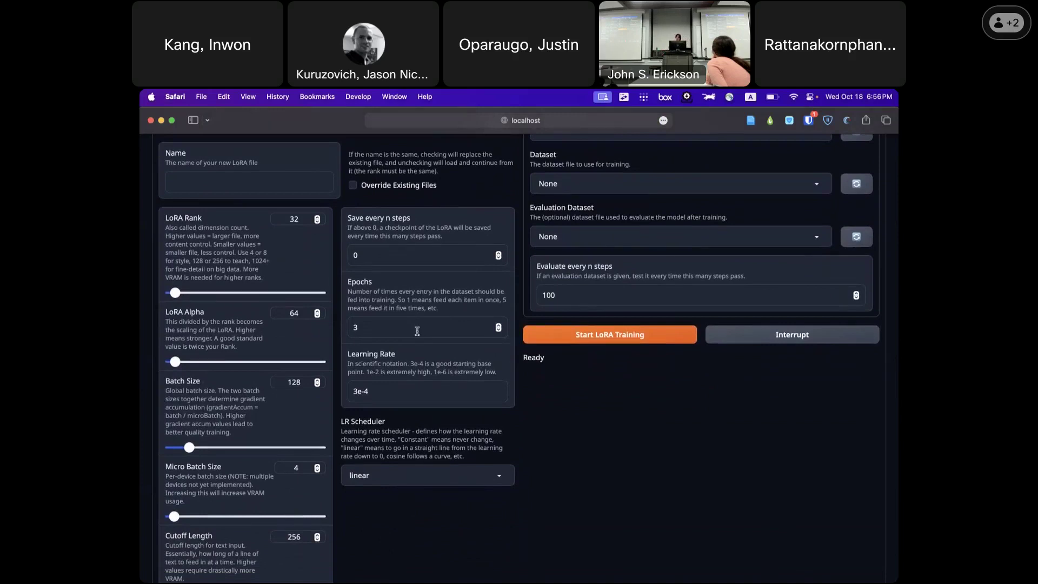
scroll(417, 331, down, 3)
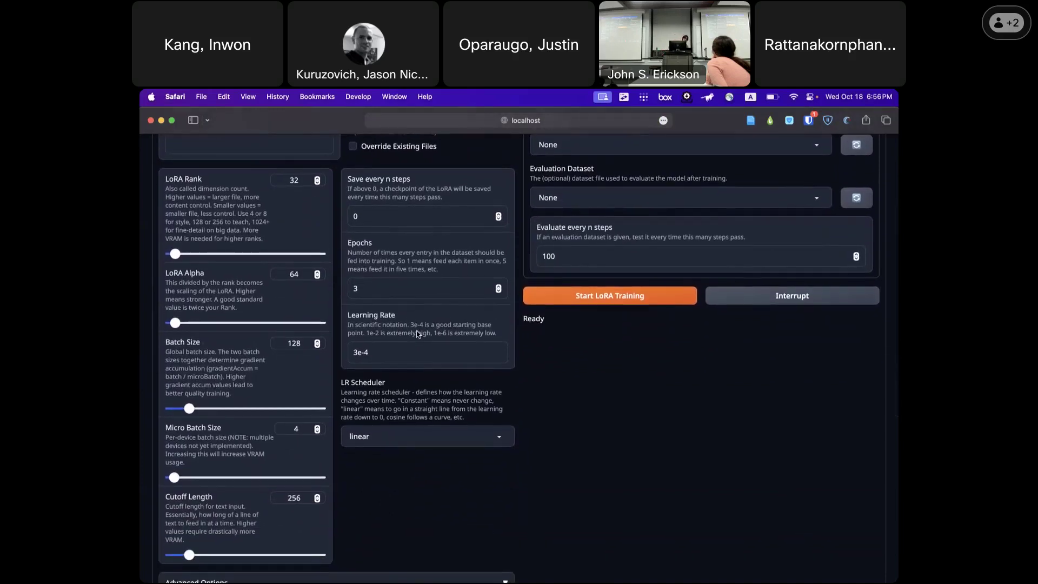
scroll(401, 321, down, 1)
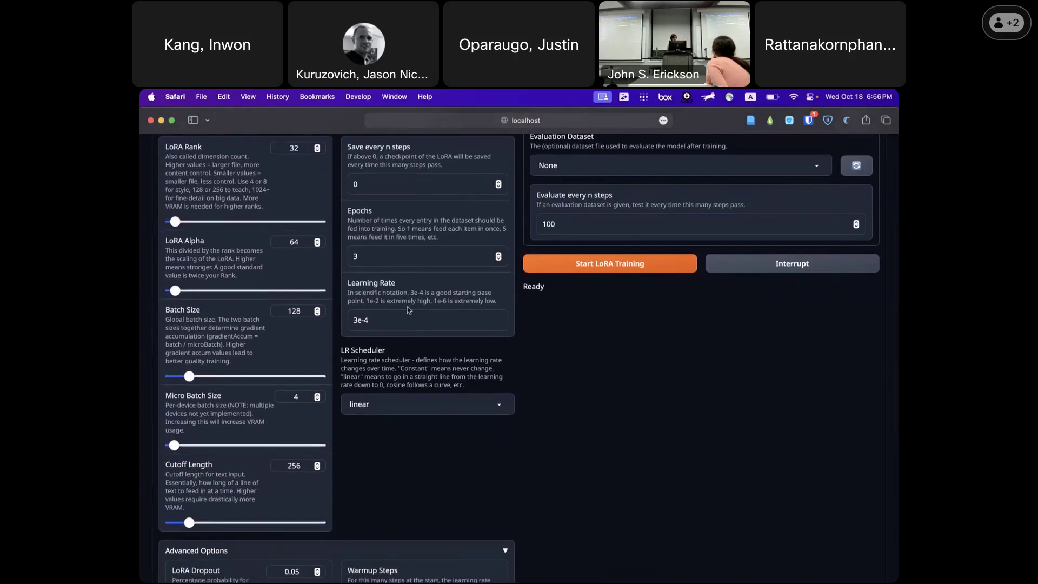
scroll(407, 307, up, 2)
double_click(416, 211)
double_click(408, 349)
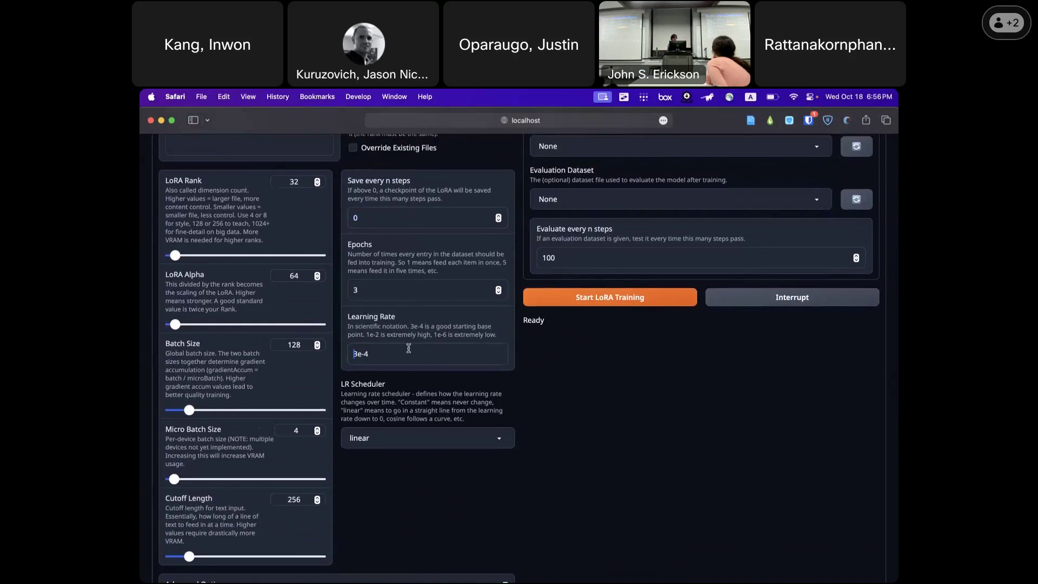
key(Left)
scroll(408, 348, up, 2)
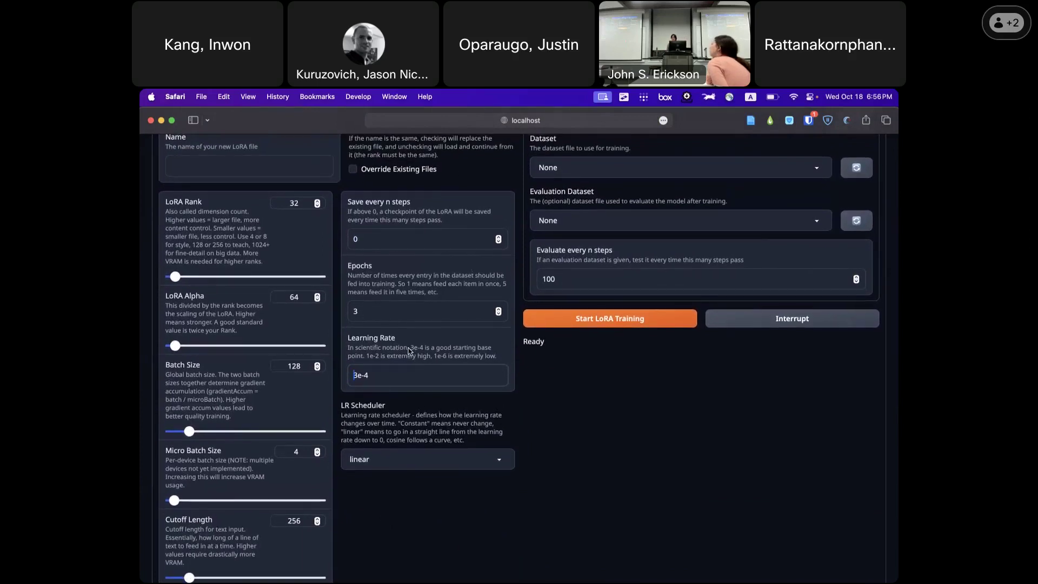
scroll(408, 350, up, 1)
scroll(408, 351, up, 3)
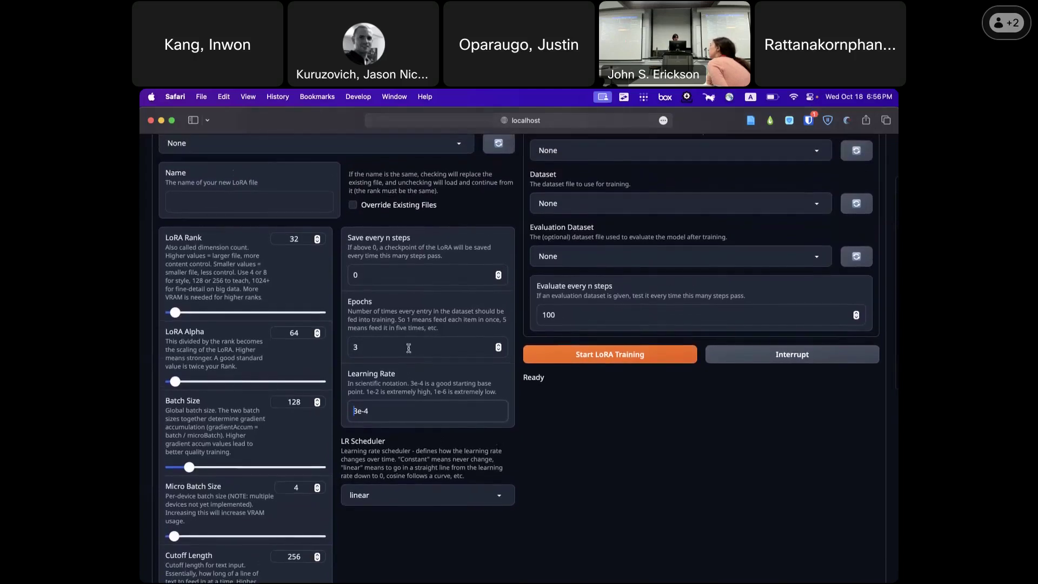
scroll(408, 350, up, 1)
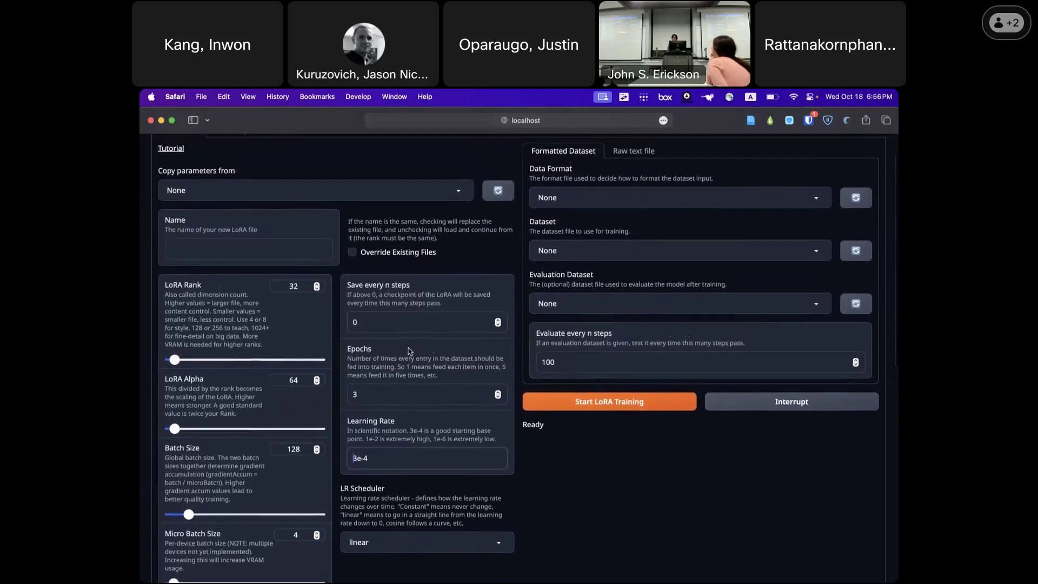
scroll(408, 351, down, 1)
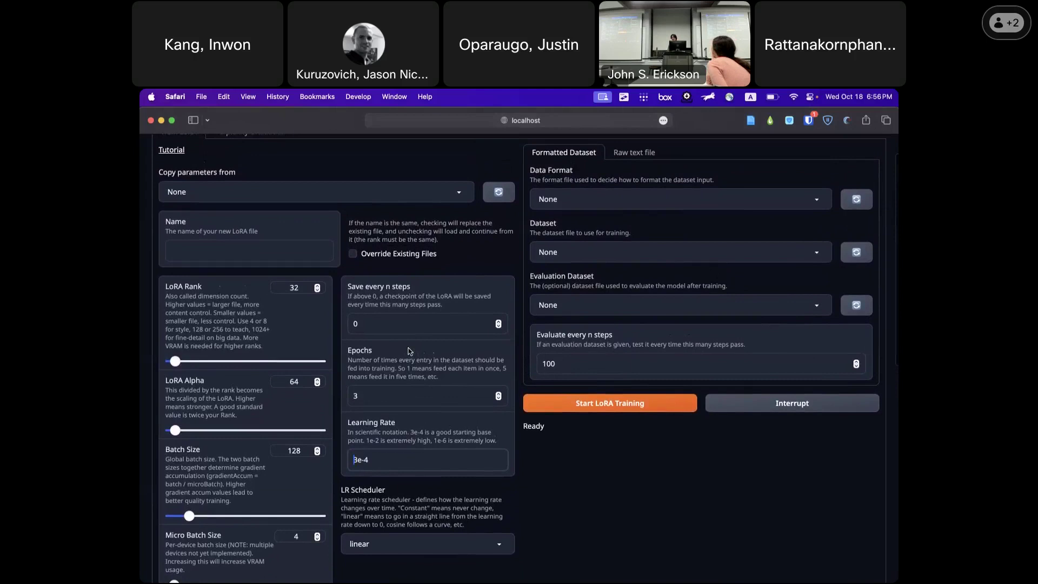